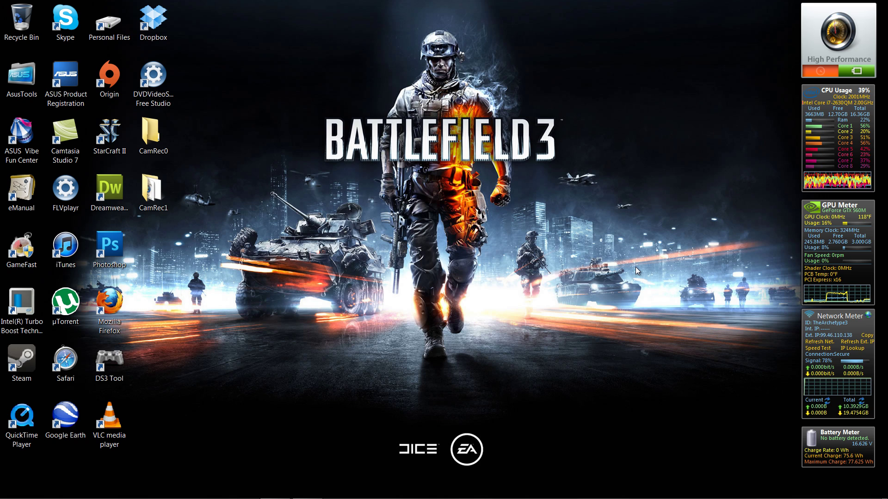
Step: Reach the Windows Control Panel from the Start menu after dismissing the desktop context menu
right_click(654, 123)
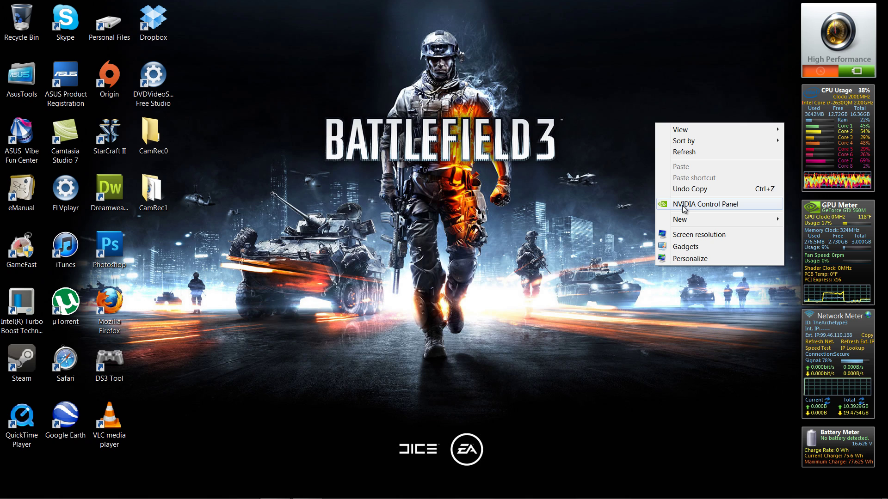
click(617, 203)
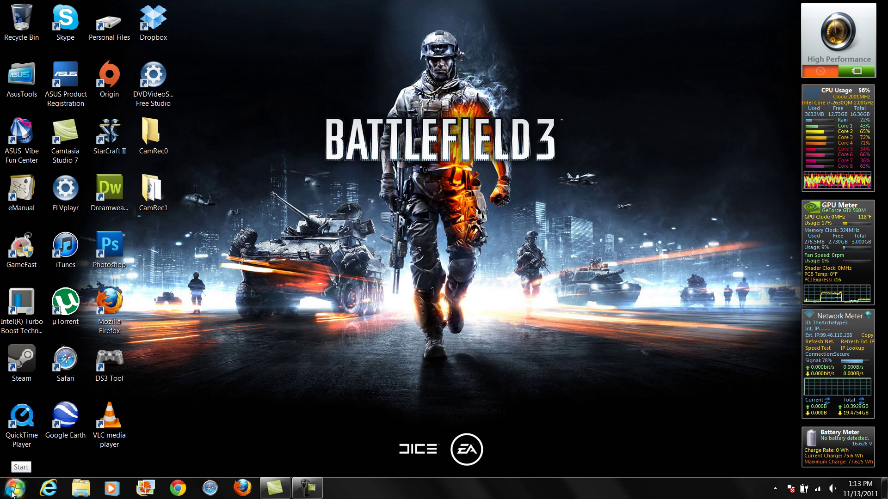
click(15, 488)
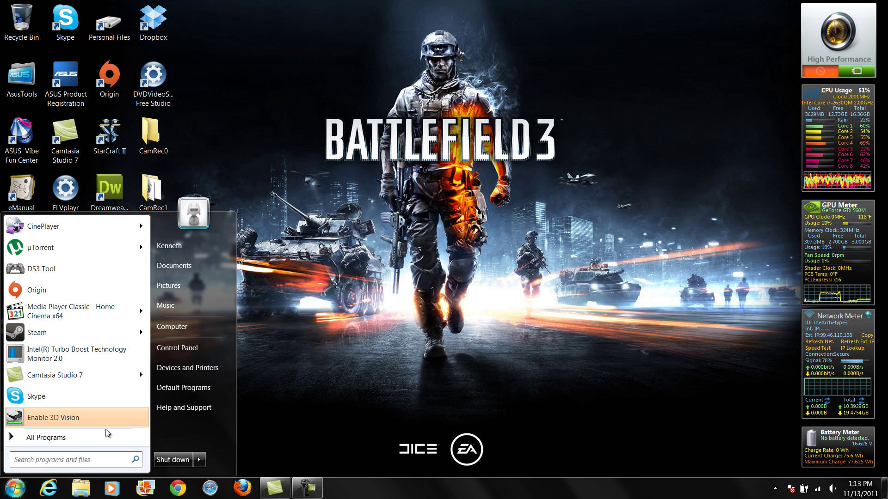
click(187, 350)
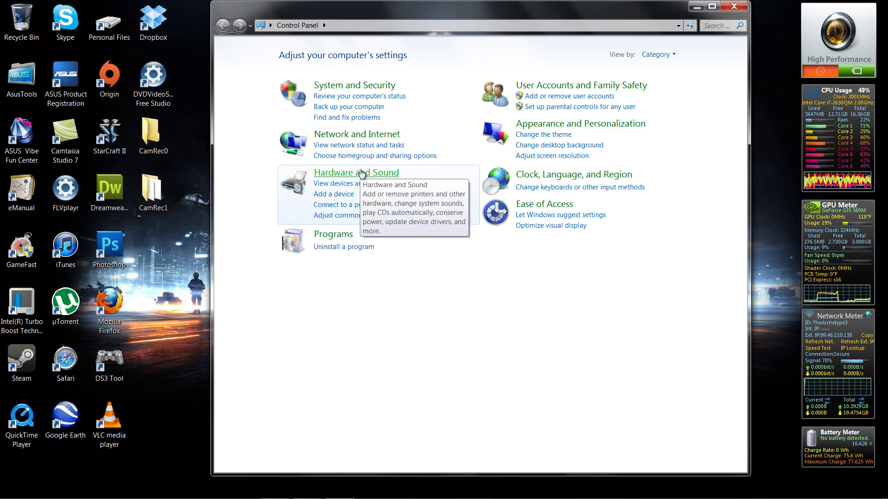
Step: Launch the NVIDIA Control Panel from the Hardware and Sound category
click(360, 172)
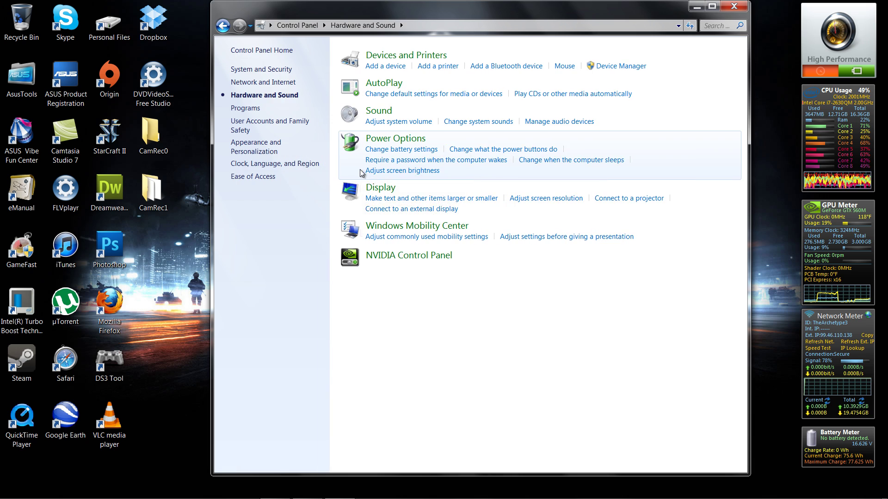
click(428, 258)
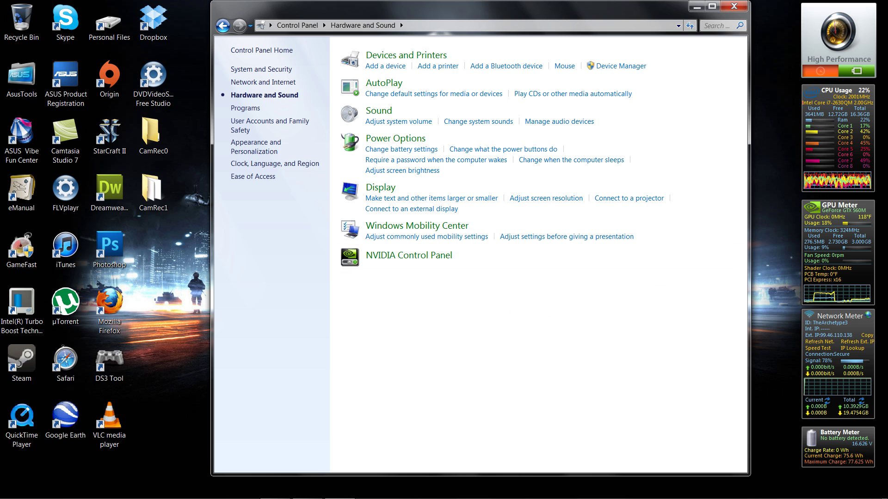
Step: Close Windows Control Panel, maximize NVIDIA Control Panel and settle on the Manage 3D Settings page
click(743, 9)
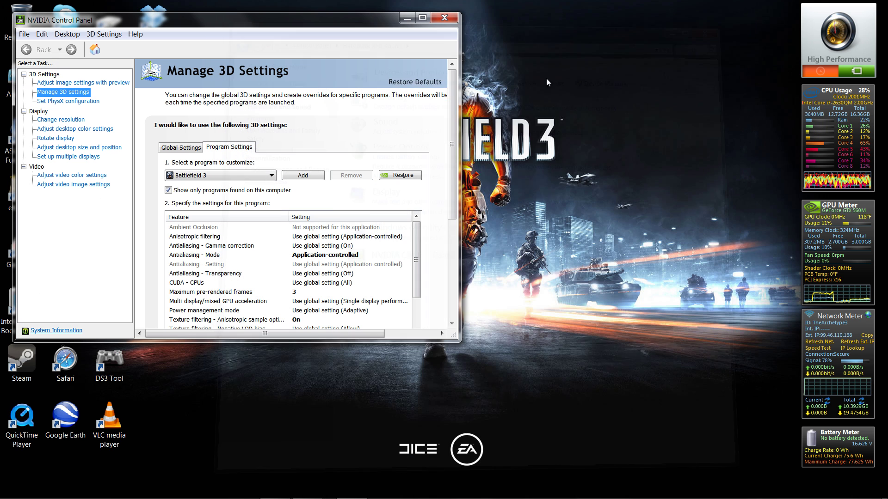
click(427, 19)
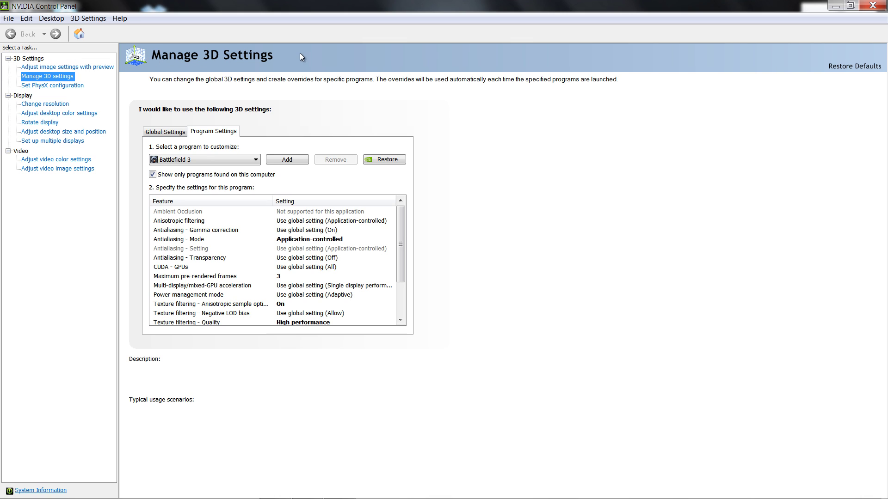
click(86, 67)
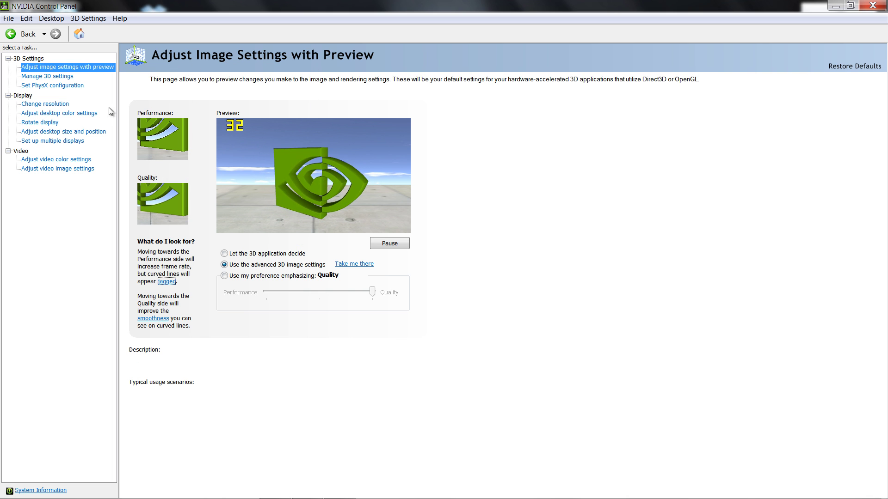
click(56, 85)
click(64, 77)
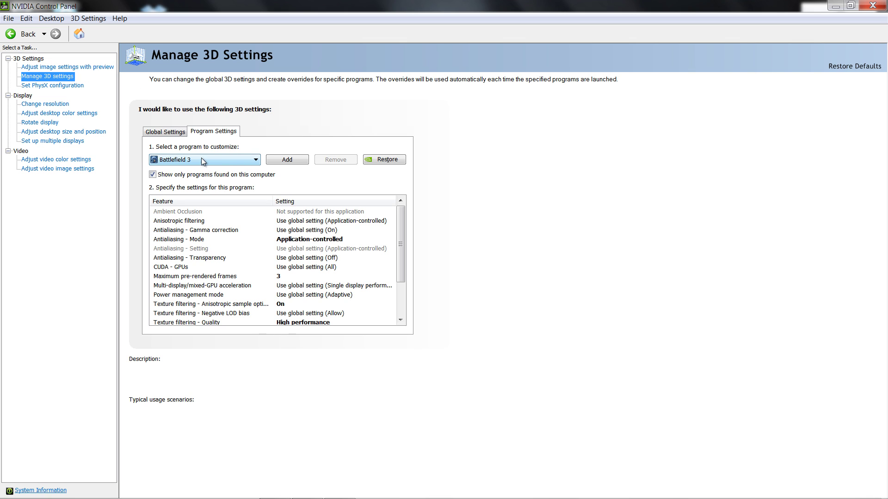
Step: Keep Battlefield 3 as the program to customise, cancelling the add-program file browser
click(255, 160)
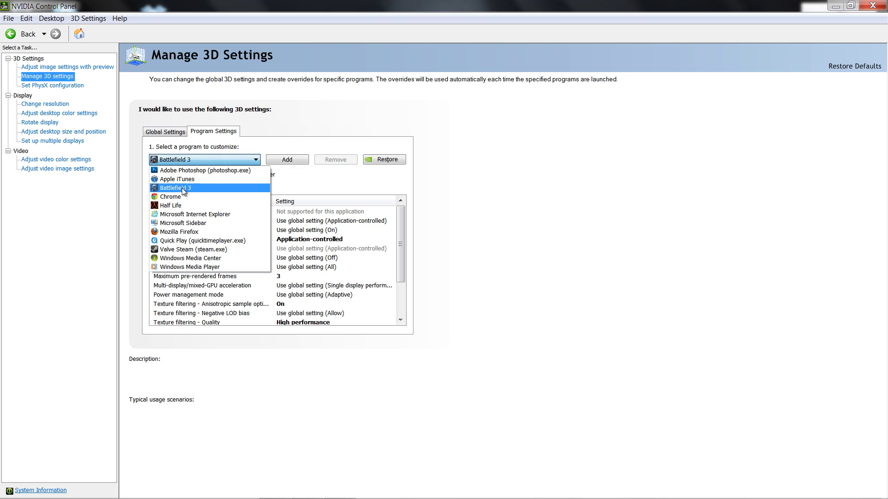
click(185, 192)
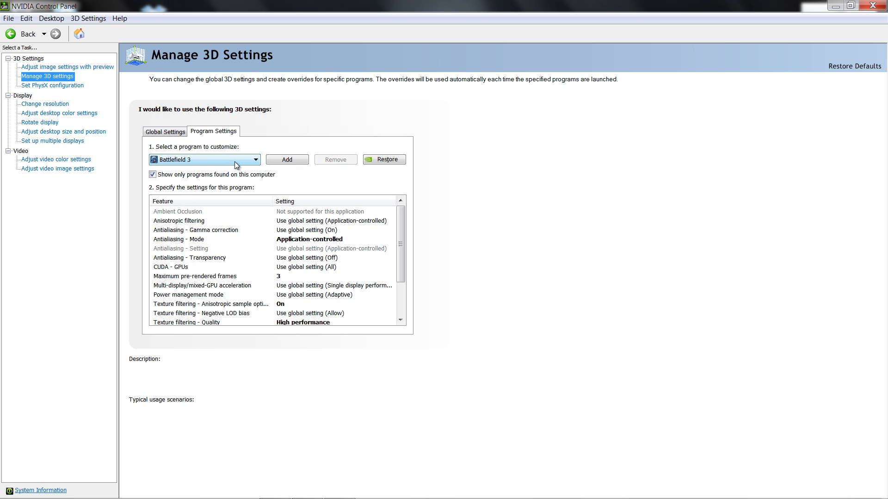
click(287, 162)
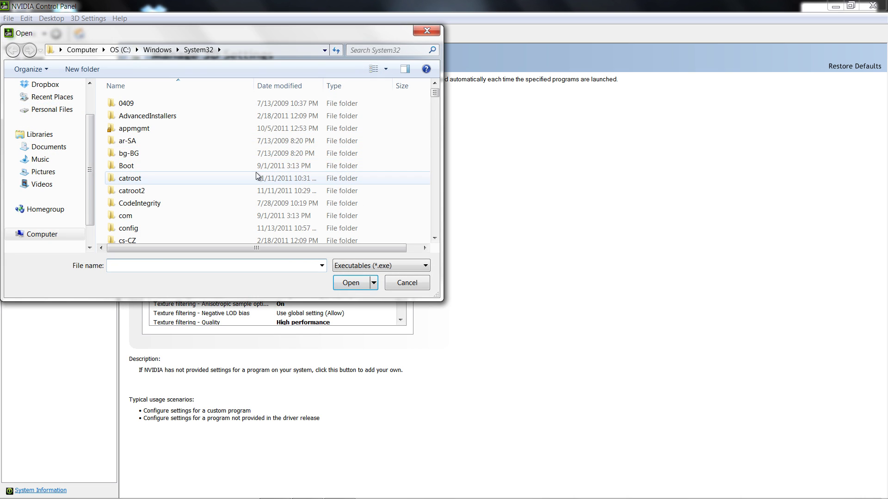
click(426, 31)
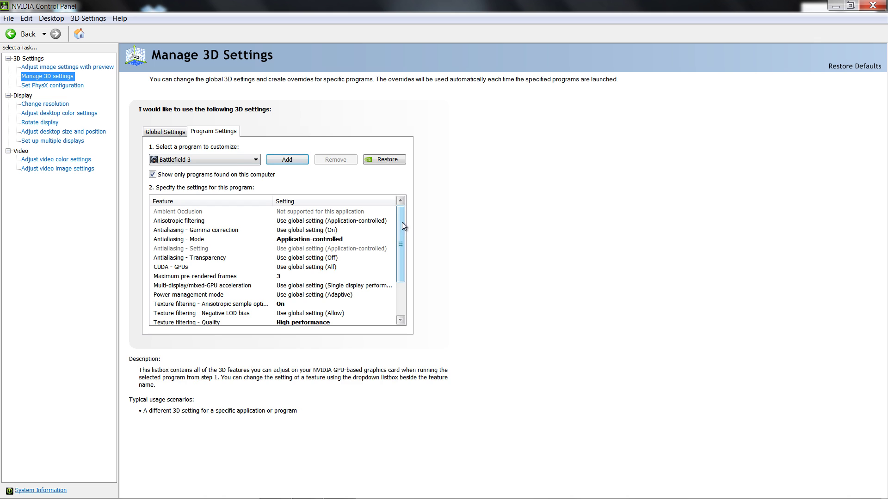
mouse_move(401, 221)
mouse_down()
mouse_move(405, 274)
mouse_move(406, 202)
mouse_up()
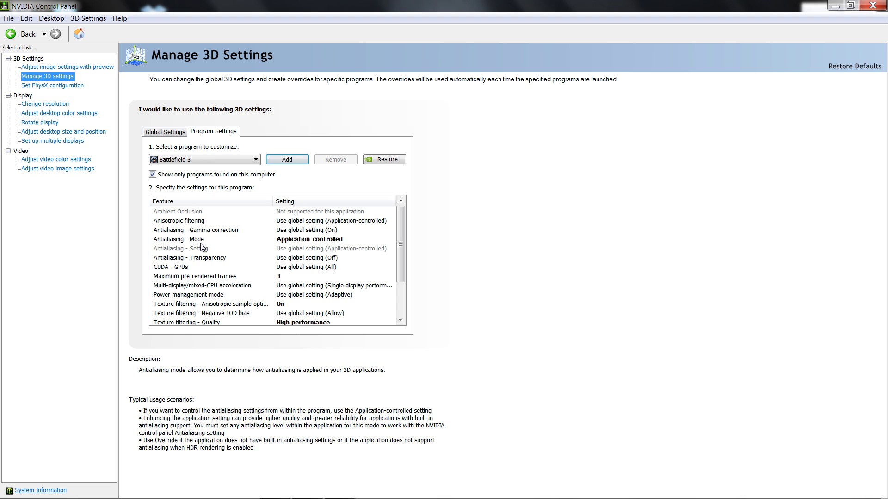
mouse_move(195, 276)
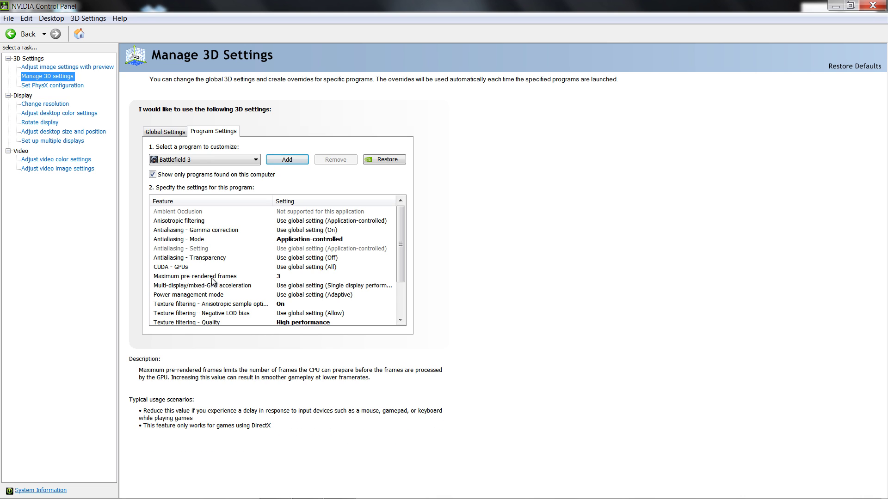
Step: Keep Battlefield 3's maximum pre-rendered frames at 3
click(297, 278)
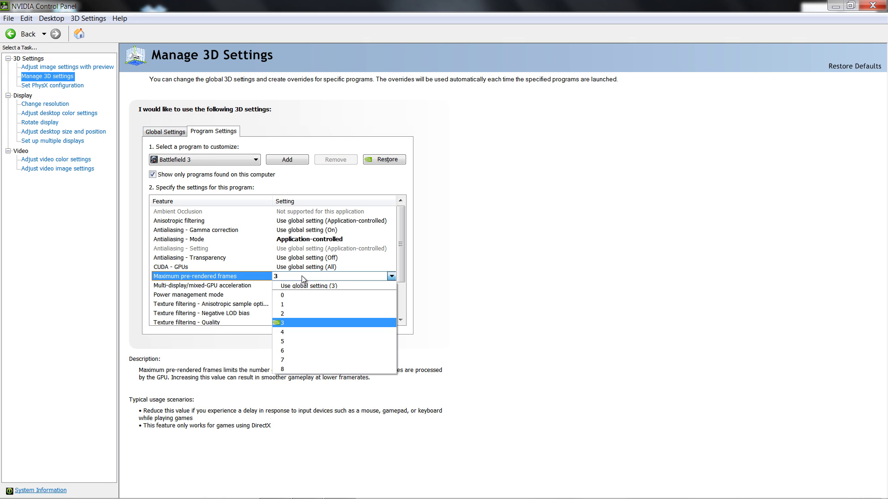
click(440, 281)
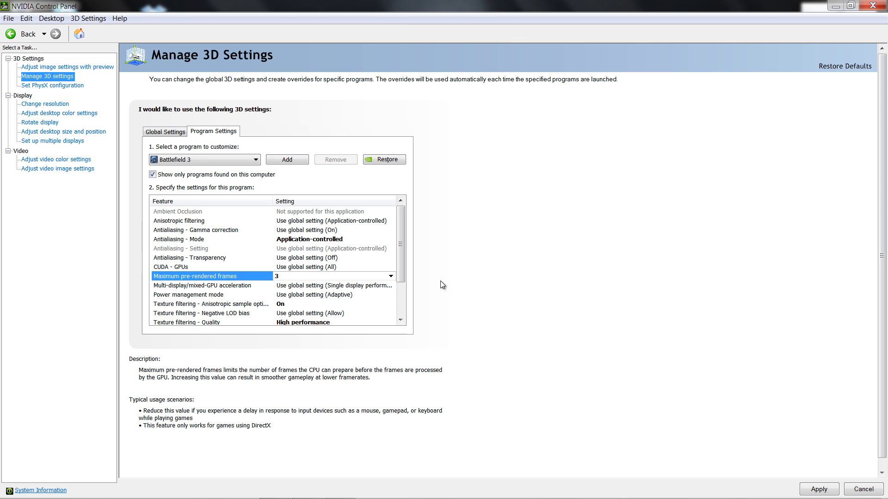
click(387, 277)
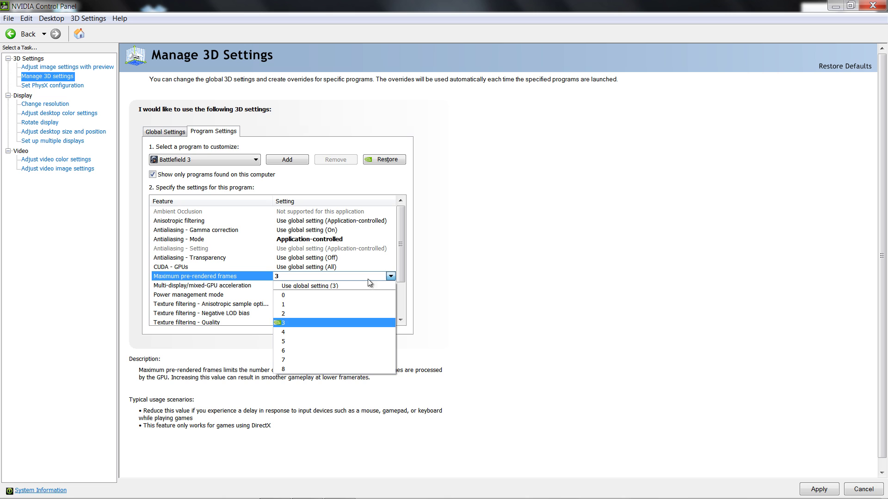
click(456, 297)
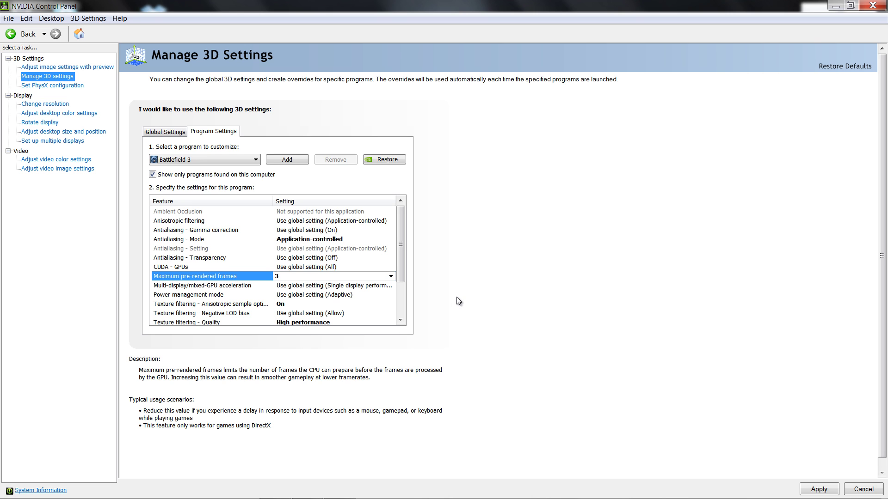
mouse_move(400, 272)
mouse_down()
mouse_move(398, 299)
mouse_move(402, 252)
mouse_up()
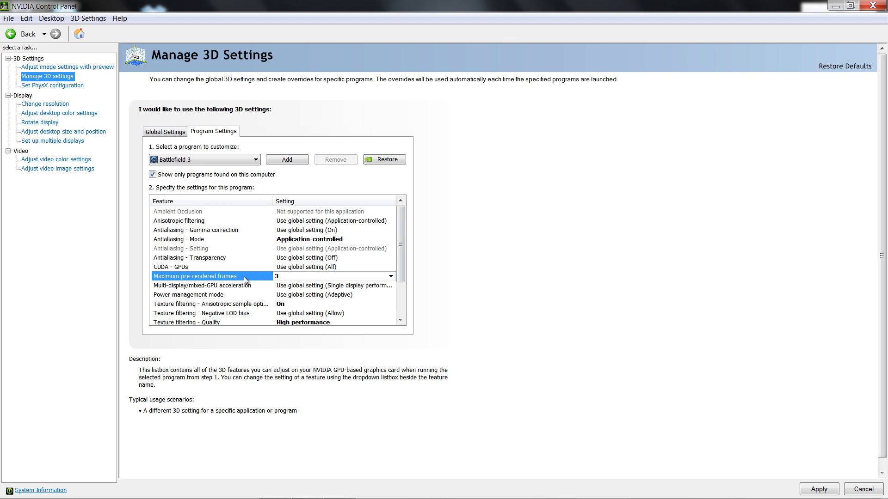
drag(402, 257, 402, 273)
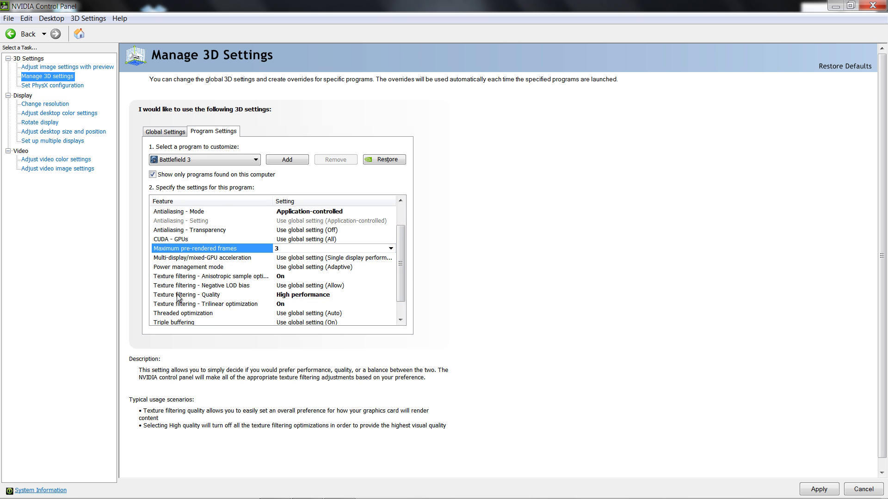
Step: Set texture filtering quality to High performance for Battlefield 3
click(302, 301)
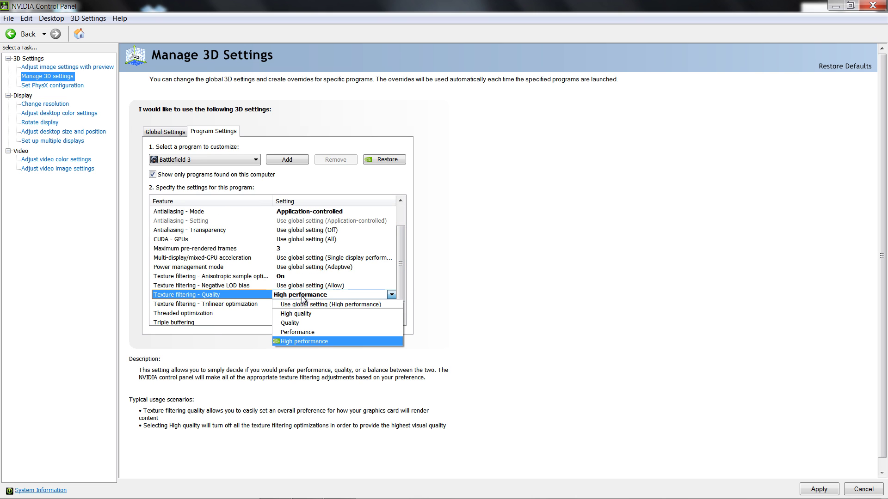
click(433, 292)
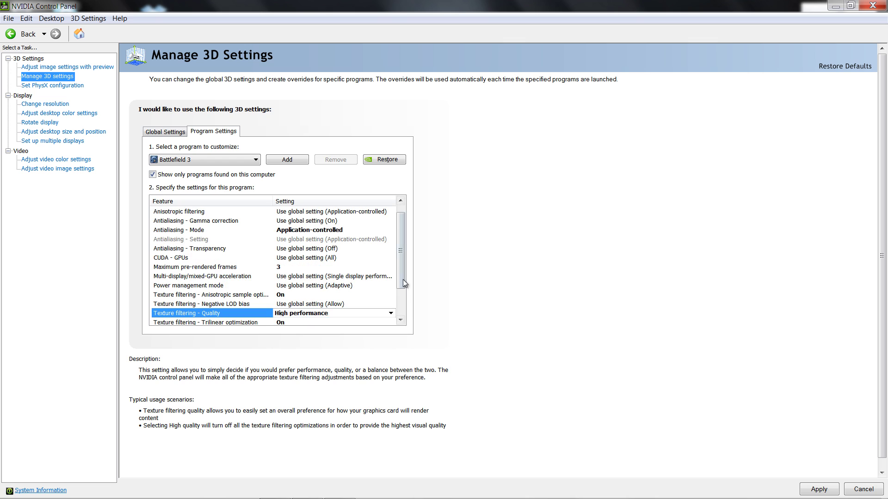
drag(403, 280, 401, 309)
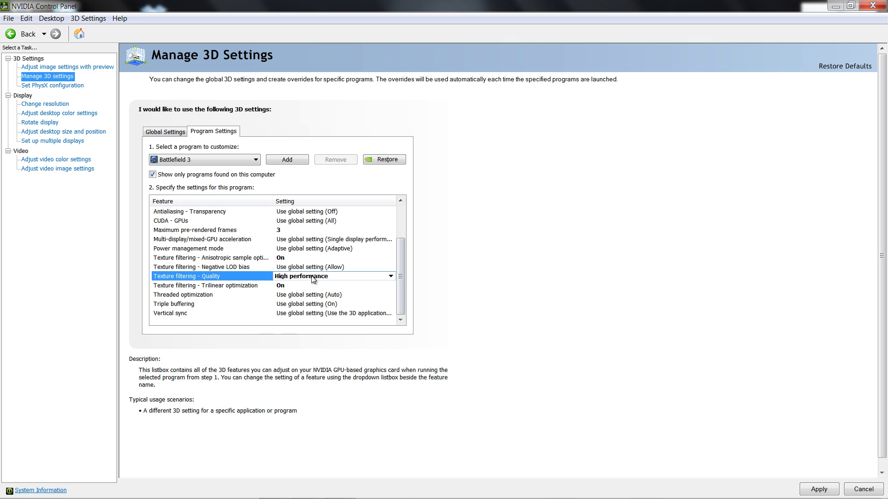
click(392, 276)
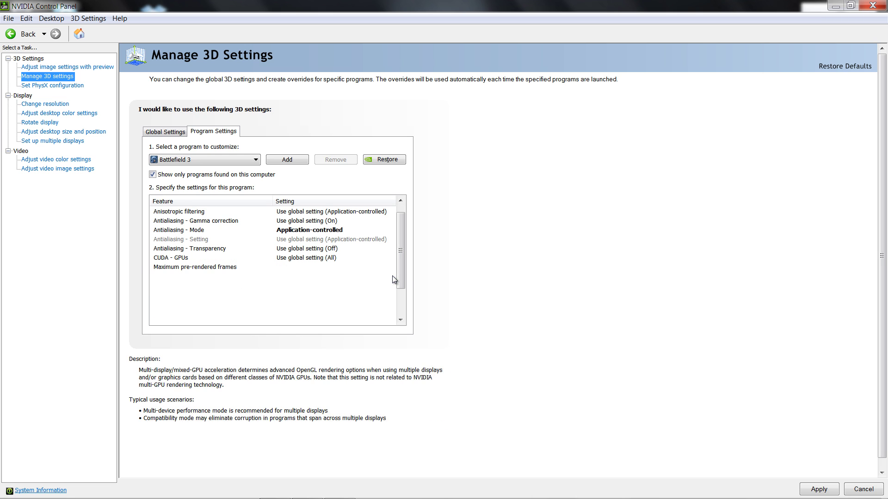
drag(405, 272, 404, 305)
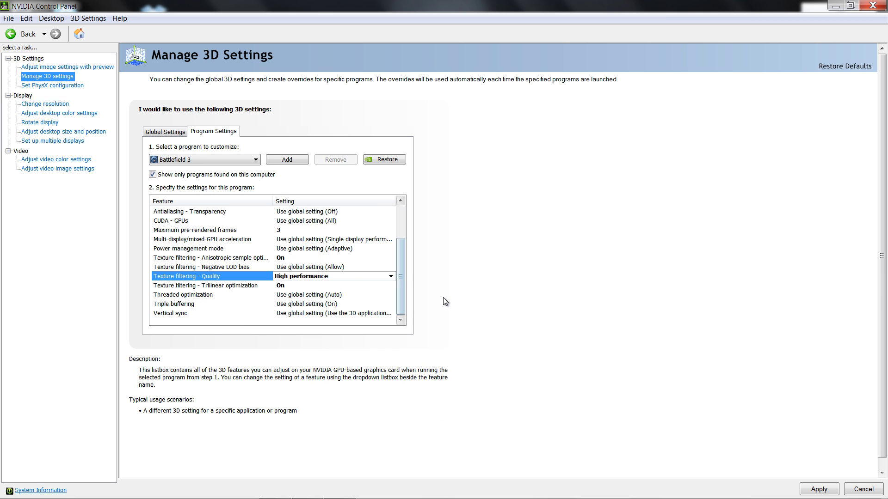
scroll(406, 295, up, 2)
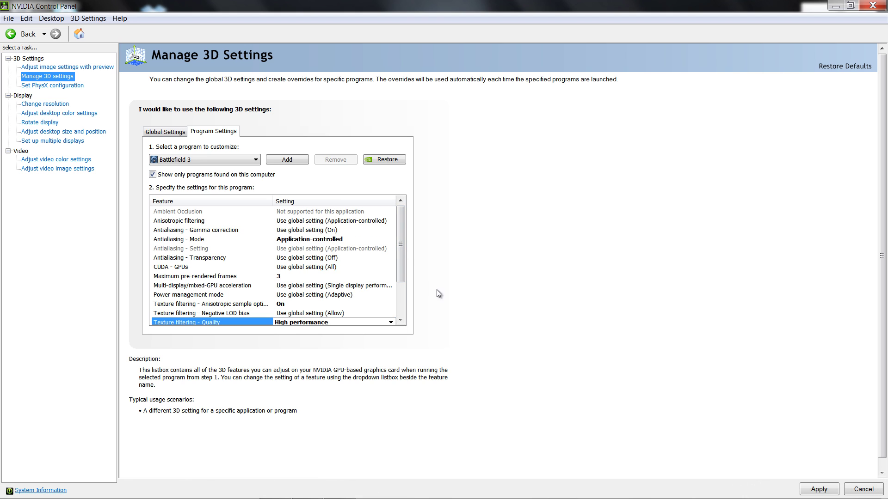
drag(402, 240, 401, 297)
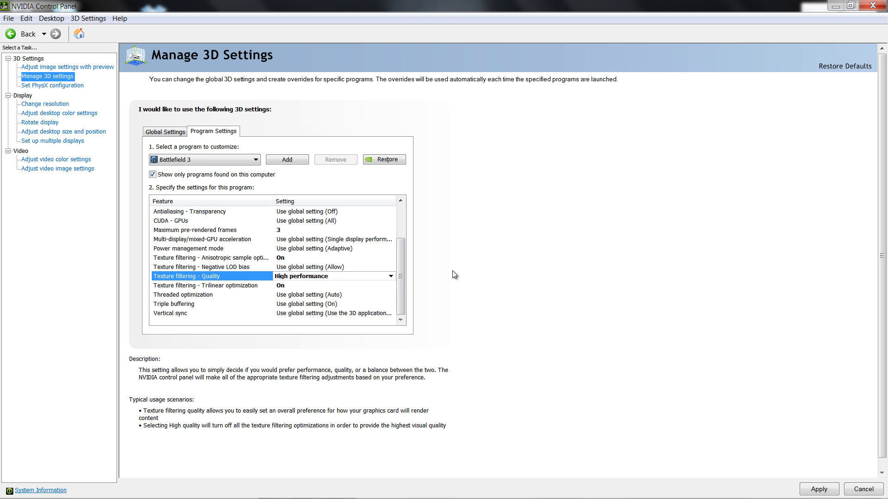
mouse_move(403, 290)
mouse_down()
mouse_move(404, 247)
mouse_move(407, 298)
mouse_up()
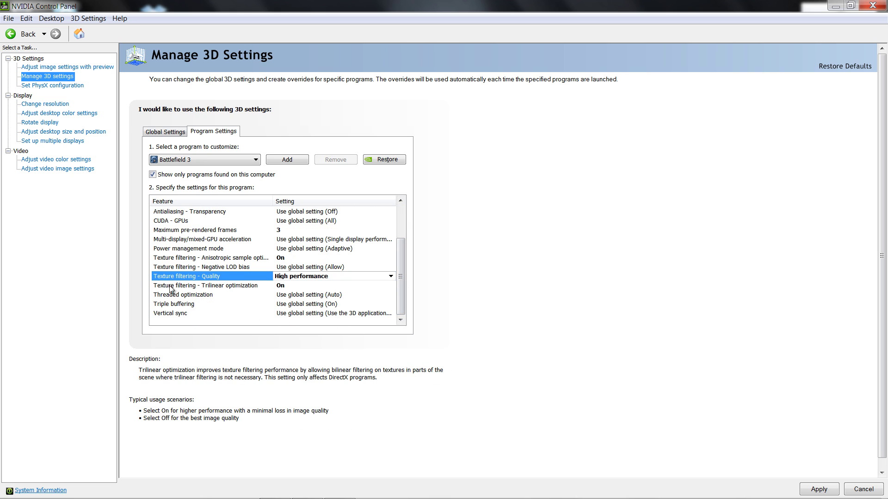
mouse_move(174, 304)
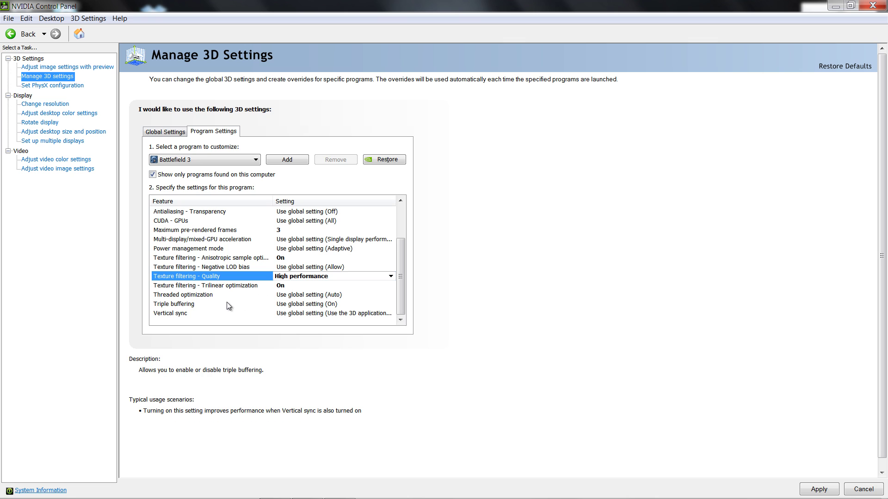
Step: Turn triple buffering on and set vertical sync to Use the 3D application setting
click(185, 306)
click(284, 304)
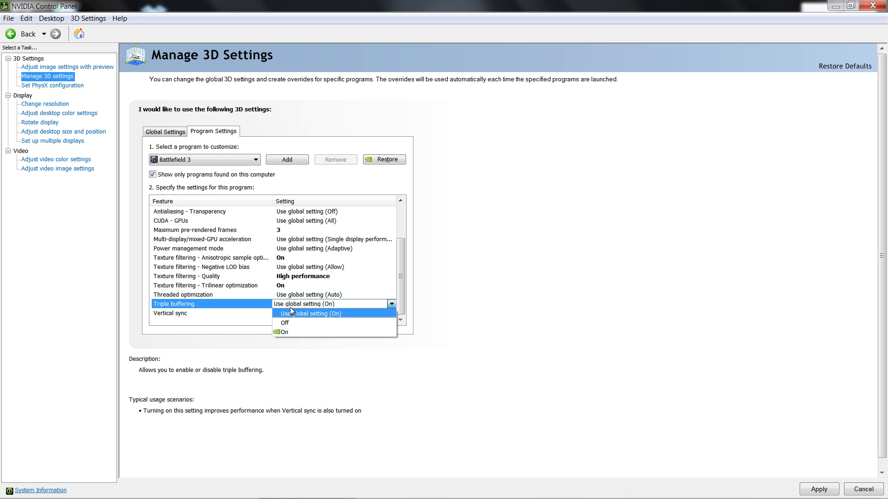
click(290, 330)
scroll(402, 276, down, 1)
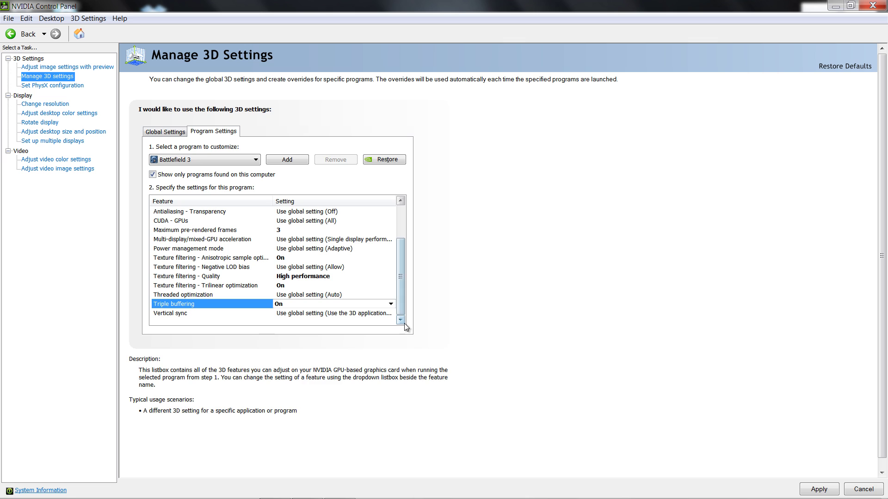
click(326, 313)
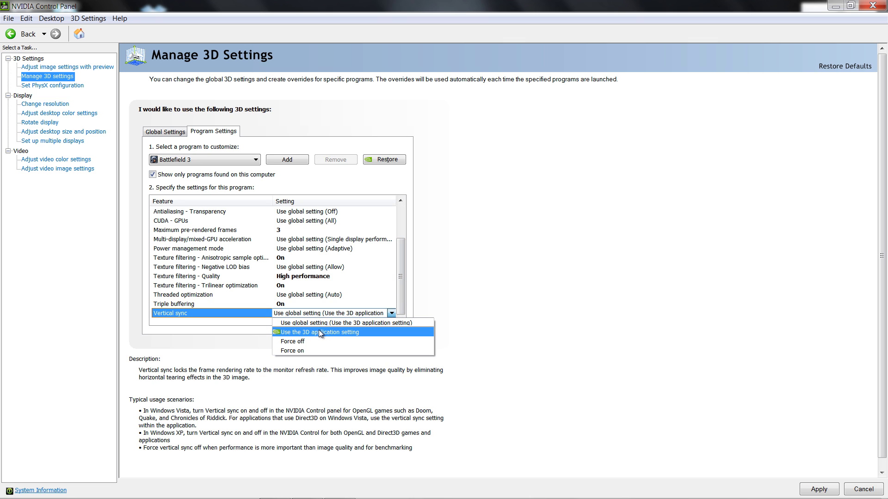
click(319, 332)
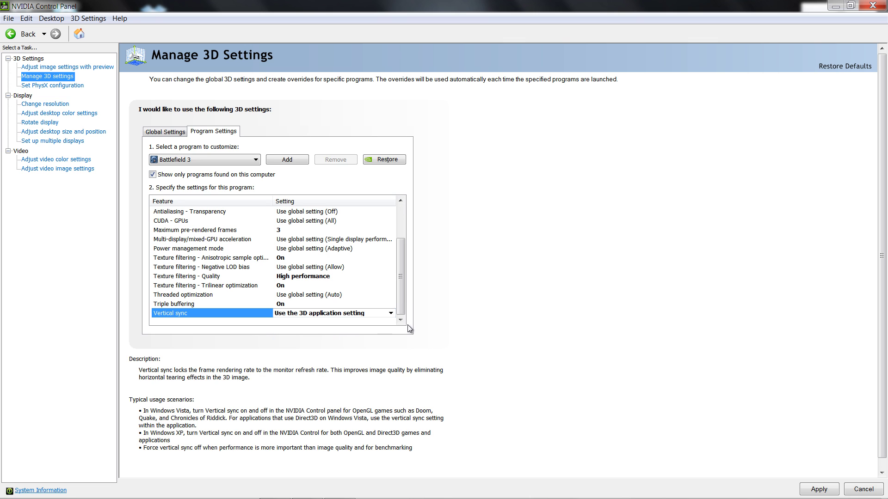
drag(402, 290, 403, 241)
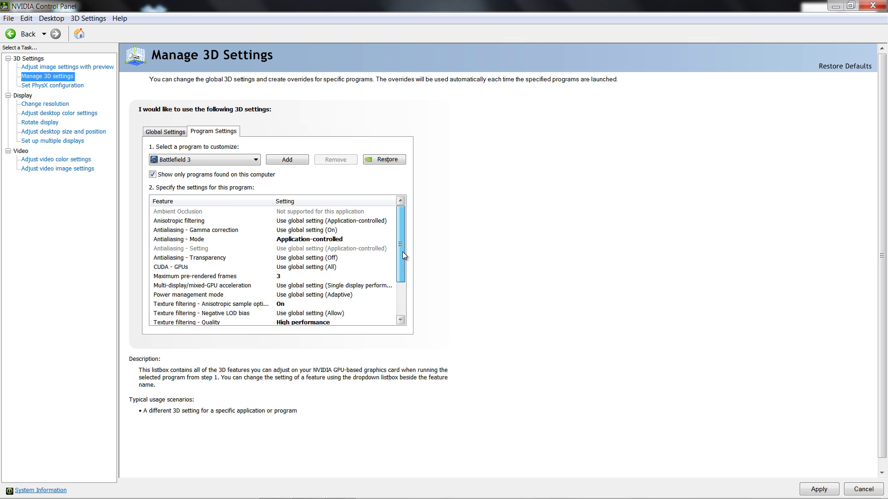
Step: Make anisotropic filtering and antialiasing mode application-controlled, leaving gamma correction global
click(357, 224)
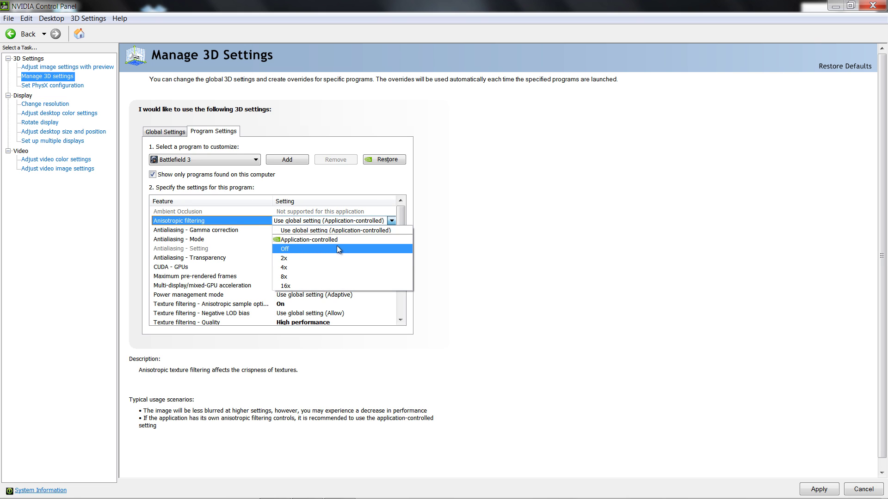
click(309, 241)
scroll(374, 229, down, 1)
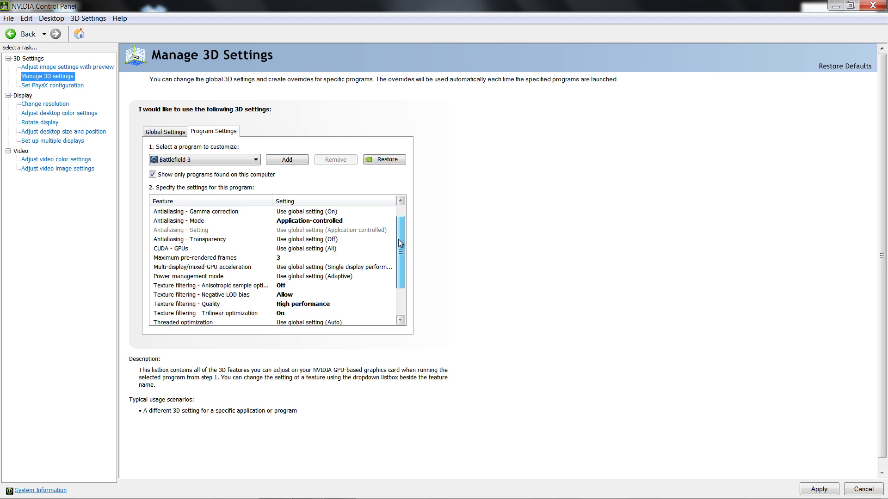
scroll(368, 233, up, 1)
click(343, 239)
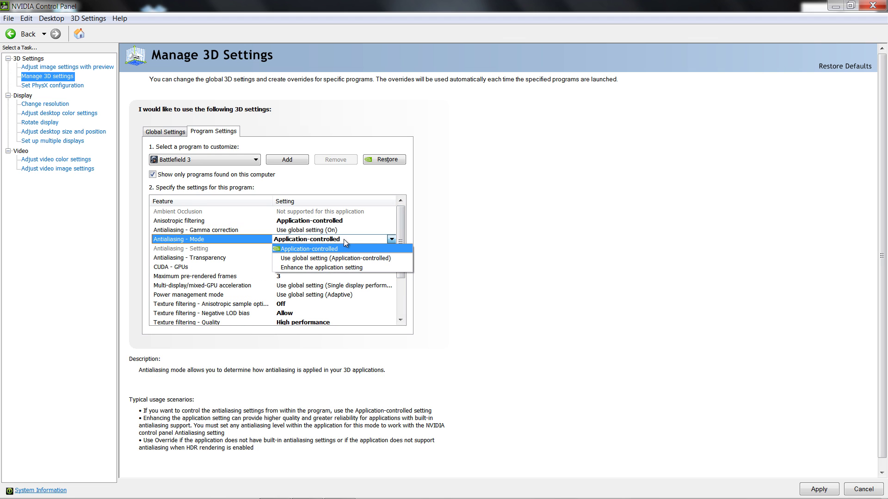
click(343, 239)
click(343, 231)
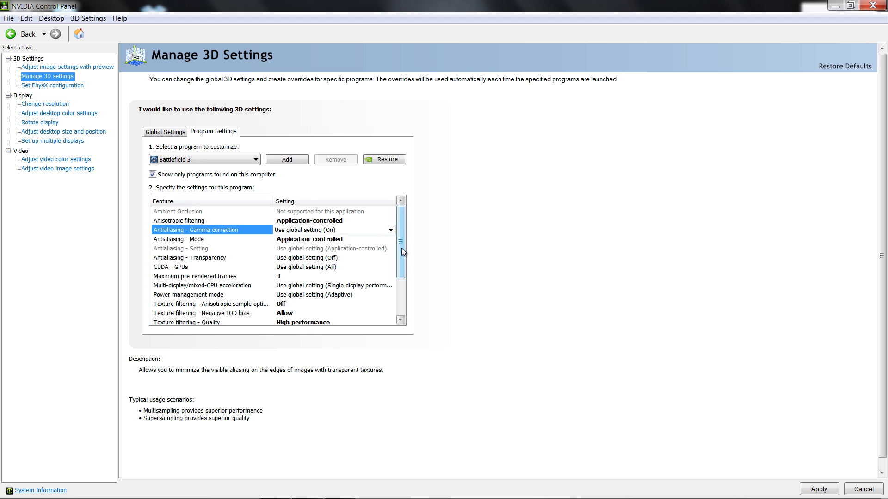
drag(404, 248, 402, 283)
Step: Set power management mode to Prefer maximum performance and apply the Battlefield 3 profile
click(352, 240)
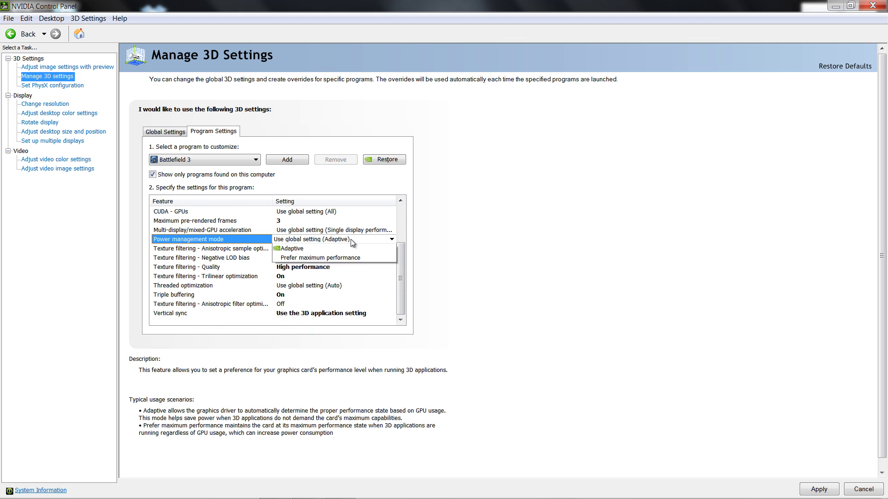
click(350, 267)
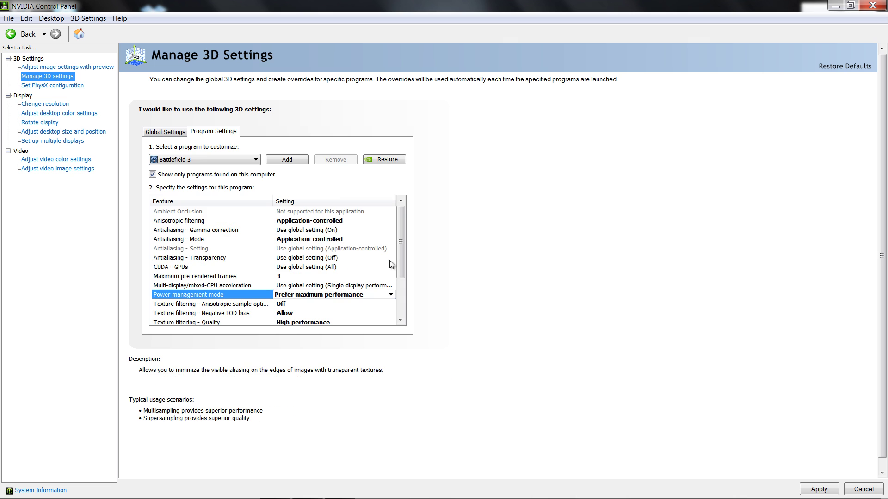
drag(402, 253, 404, 309)
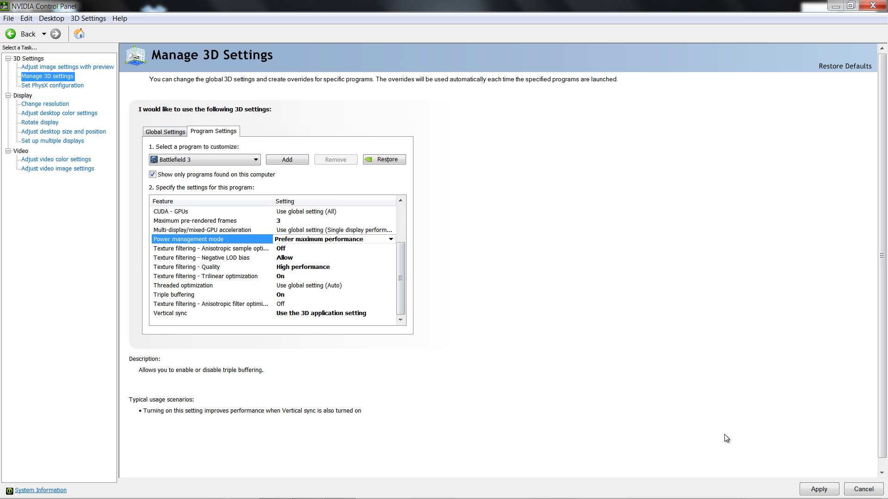
click(824, 490)
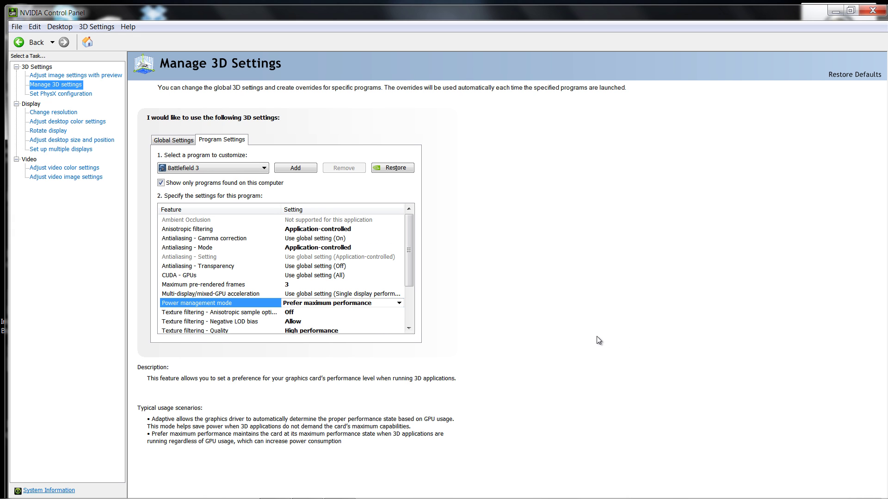
click(371, 306)
click(368, 332)
mouse_move(410, 286)
mouse_down()
mouse_move(415, 322)
mouse_move(413, 270)
mouse_up()
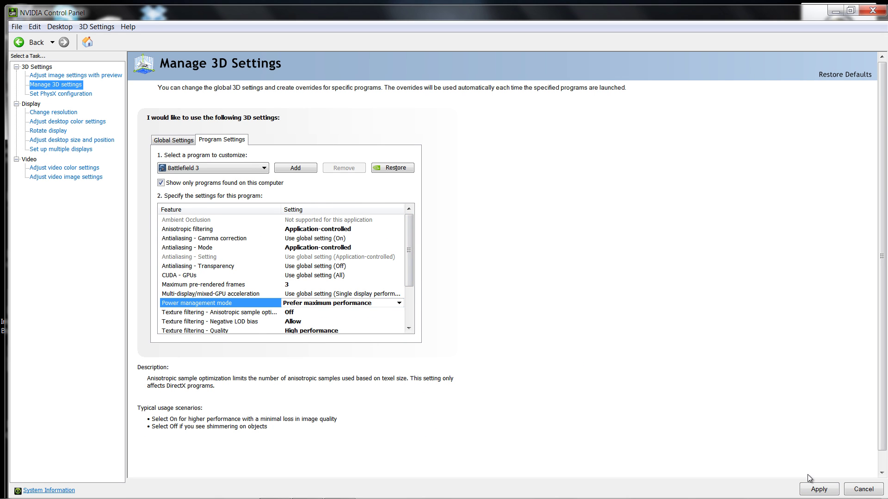
click(819, 487)
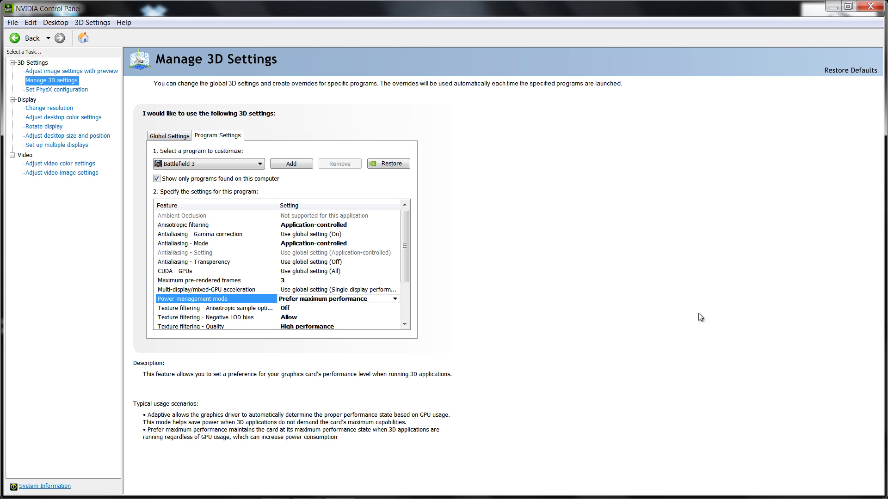
Step: Close NVIDIA Control Panel, returning to the Windows desktop
click(867, 7)
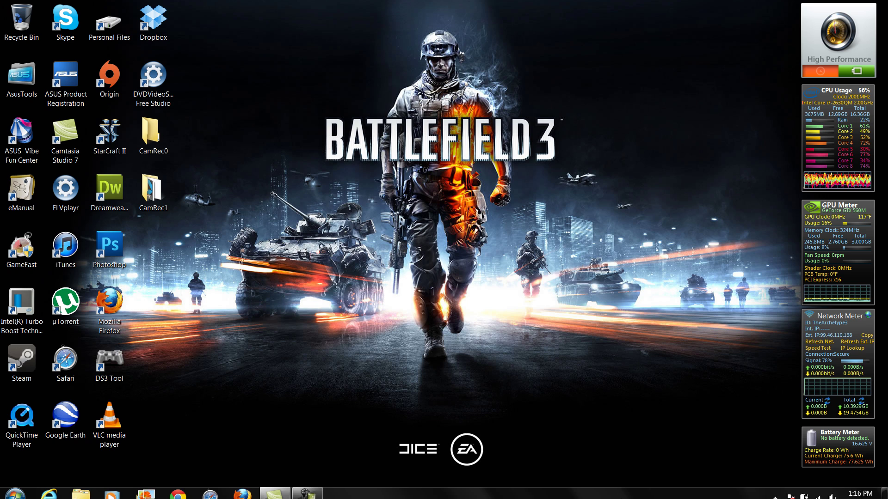
click(309, 489)
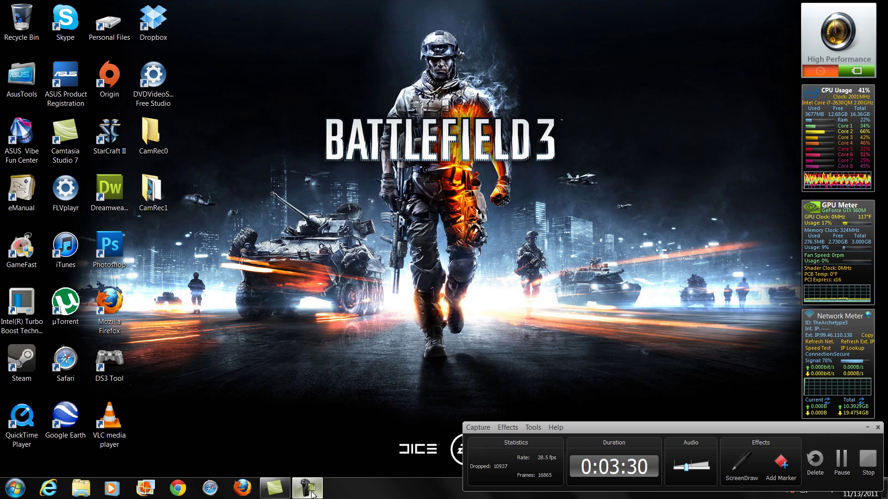